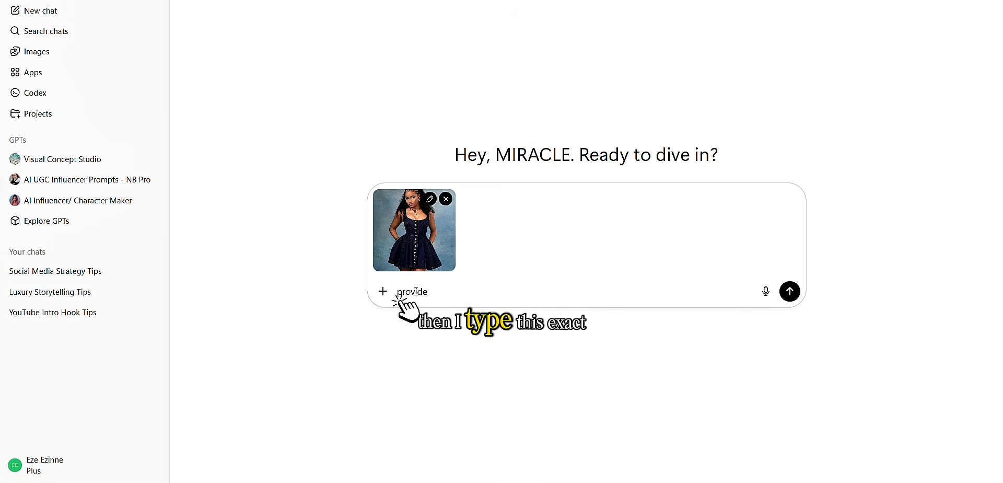
- Send the request "provide full JSON visual Analysis for this photo" with the attached photo and read through the generated analysis
{"action": "type", "text": "f"}
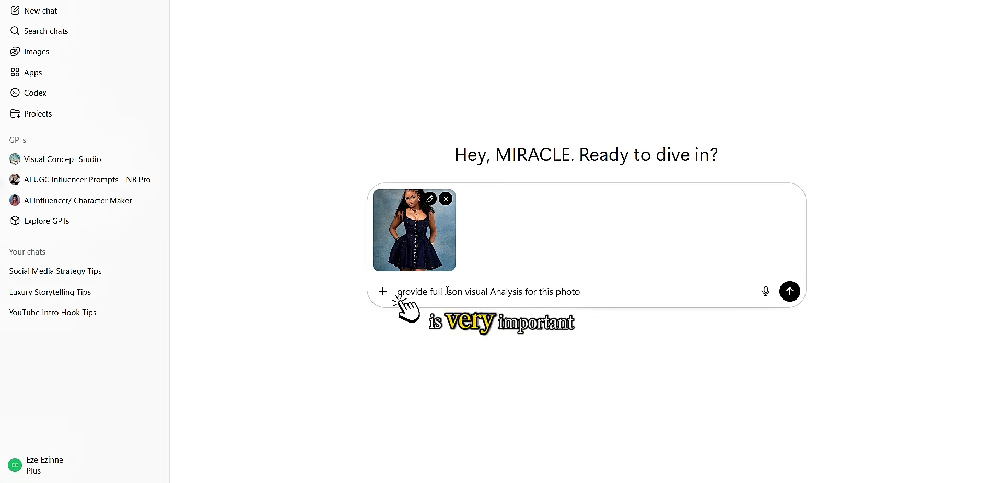
{"action": "left_click", "coordinate": [788, 291]}
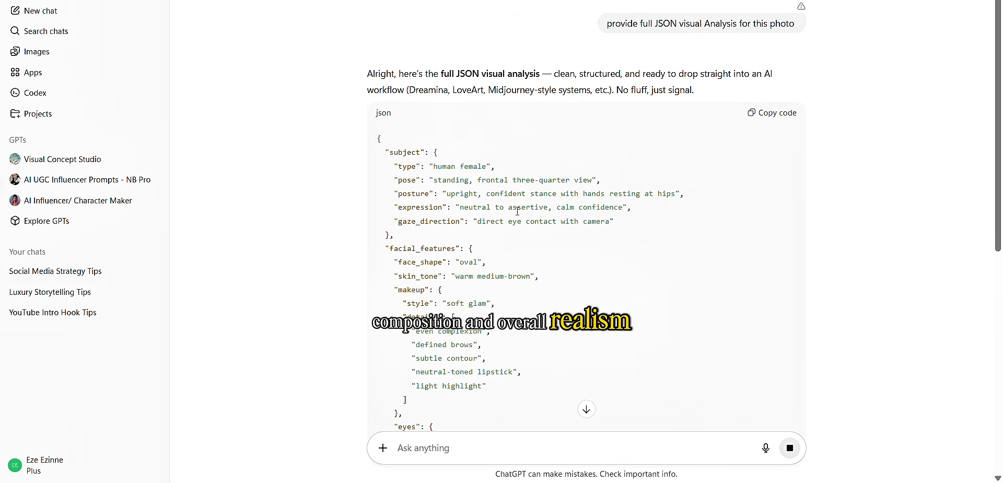
{"action": "scroll", "coordinate": [518, 211], "scroll_direction": "down", "scroll_amount": 8}
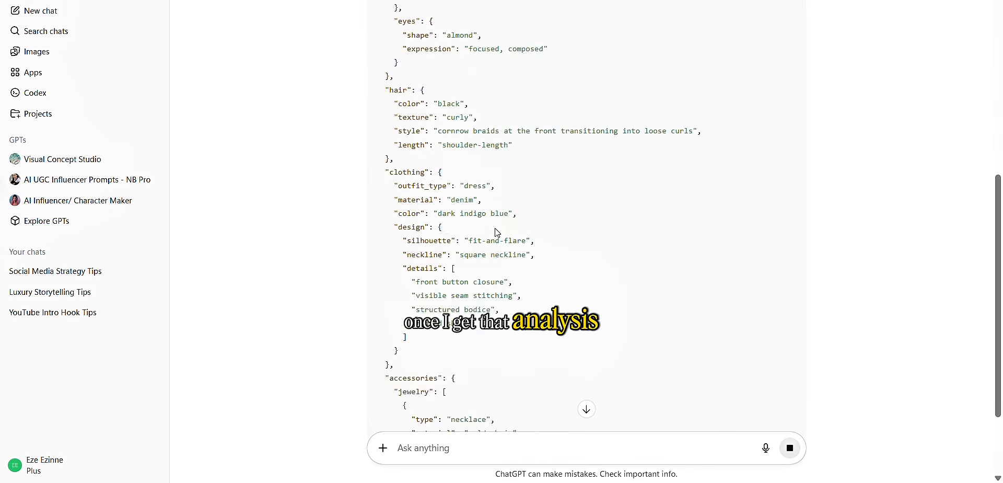
{"action": "scroll", "coordinate": [492, 232], "scroll_direction": "down", "scroll_amount": 4}
{"action": "scroll", "coordinate": [490, 234], "scroll_direction": "up", "scroll_amount": 3}
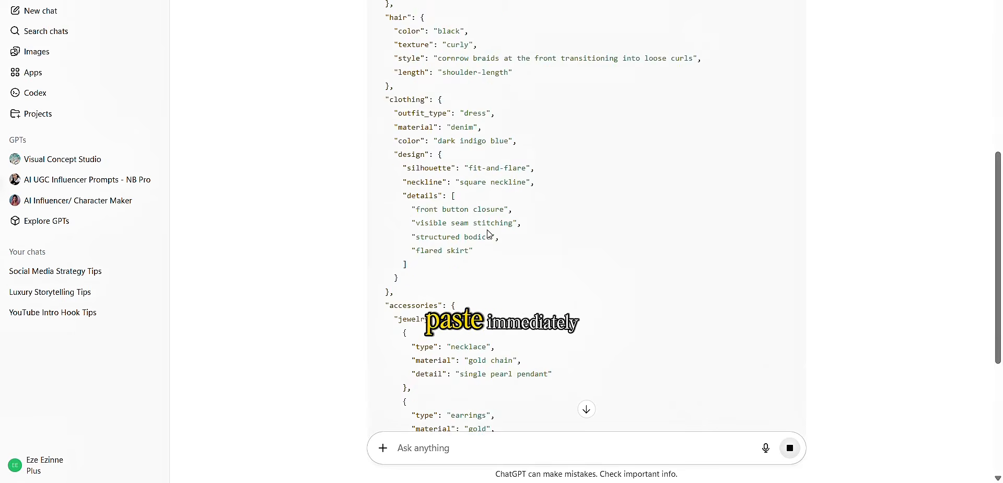
{"action": "scroll", "coordinate": [490, 234], "scroll_direction": "up", "scroll_amount": 9}
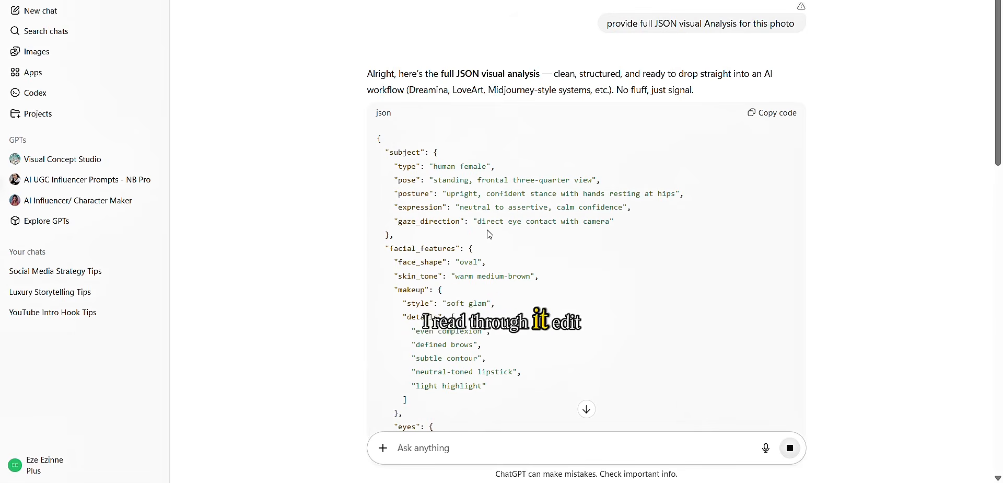
{"action": "scroll", "coordinate": [661, 101], "scroll_direction": "down", "scroll_amount": 2}
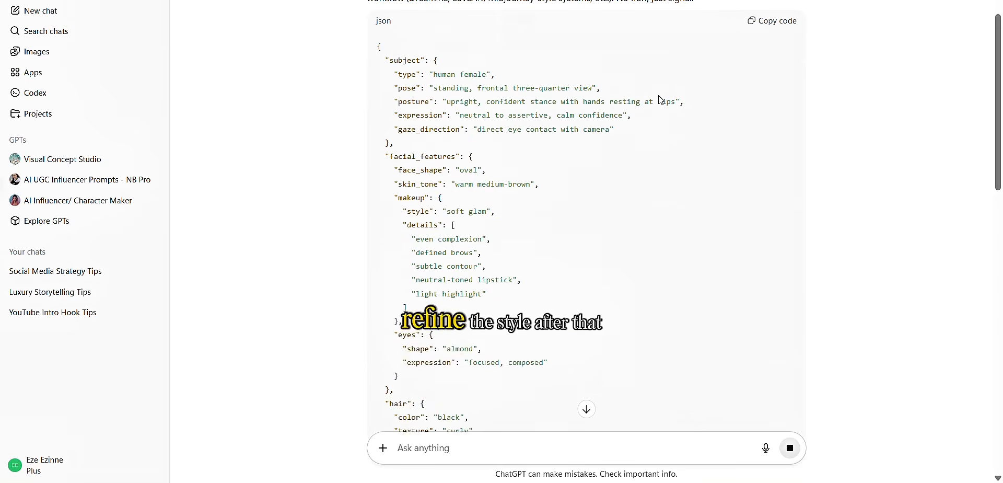
{"action": "scroll", "coordinate": [661, 99], "scroll_direction": "up", "scroll_amount": 2}
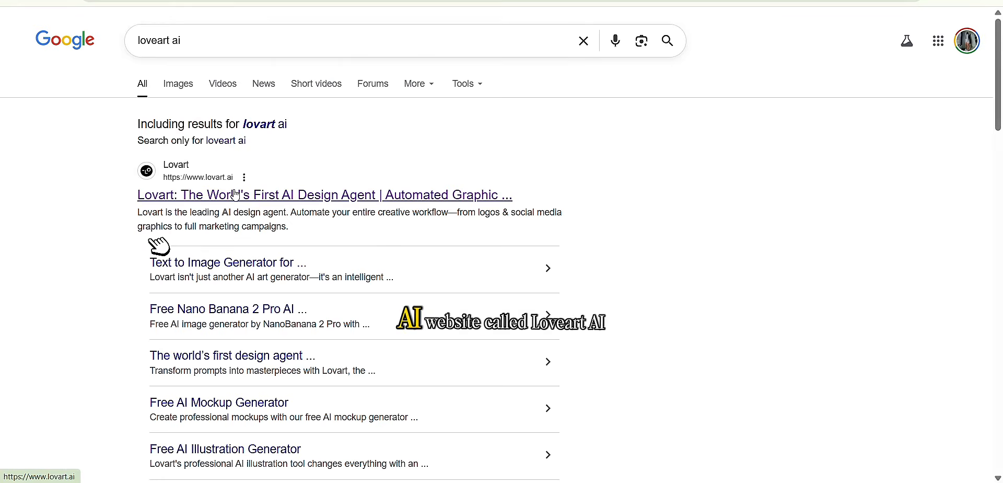
- Open the Lovart website from the search results and start attaching a reference image to its design prompt
{"action": "left_click", "coordinate": [236, 194]}
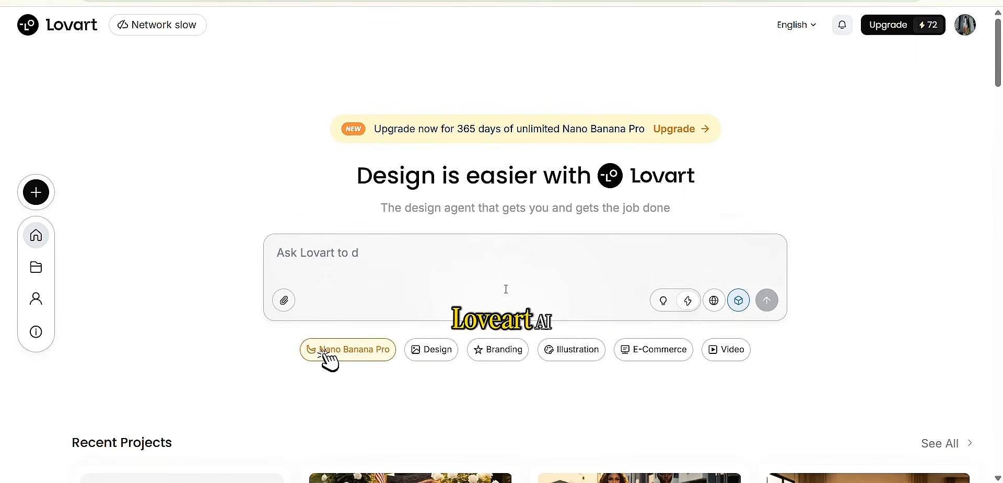
{"action": "left_click", "coordinate": [284, 300]}
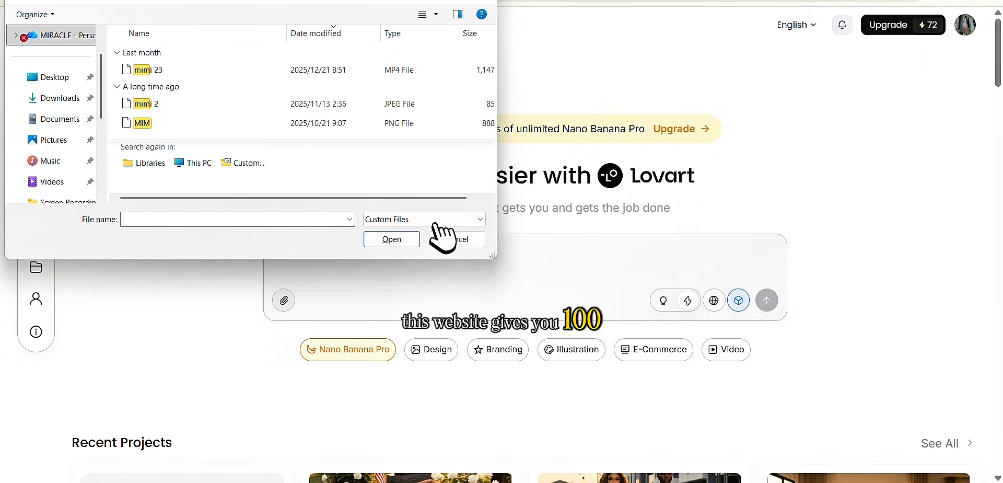
- Paste the JSON analysis after the attached "mimi 2" image and add "aspect ratio 9:16" at the end of the prompt
{"action": "right_click", "coordinate": [341, 131]}
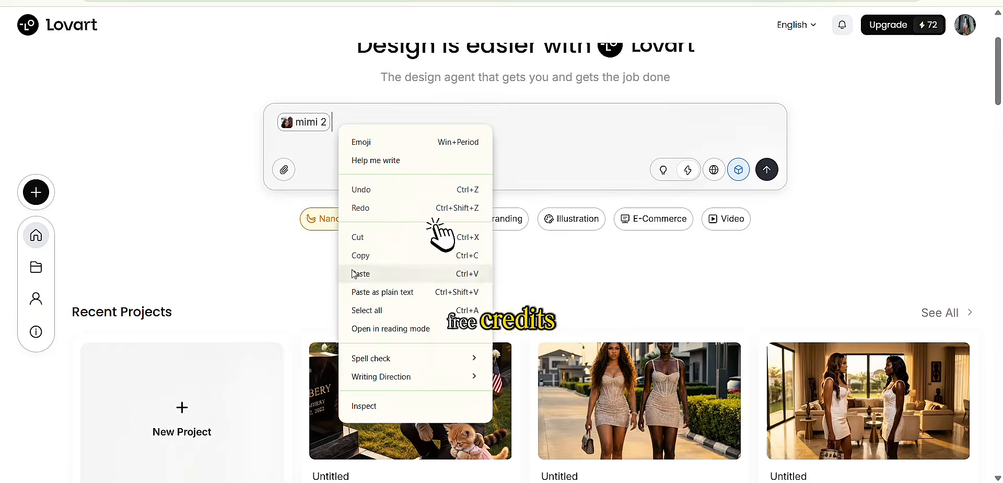
{"action": "left_click", "coordinate": [355, 271]}
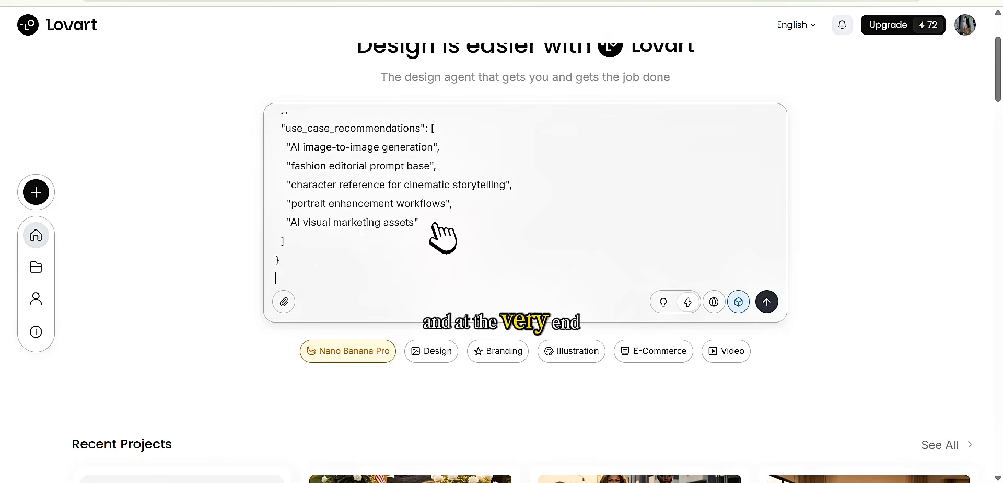
{"action": "scroll", "coordinate": [361, 232], "scroll_direction": "up", "scroll_amount": 1}
{"action": "scroll", "coordinate": [313, 268], "scroll_direction": "down", "scroll_amount": 1}
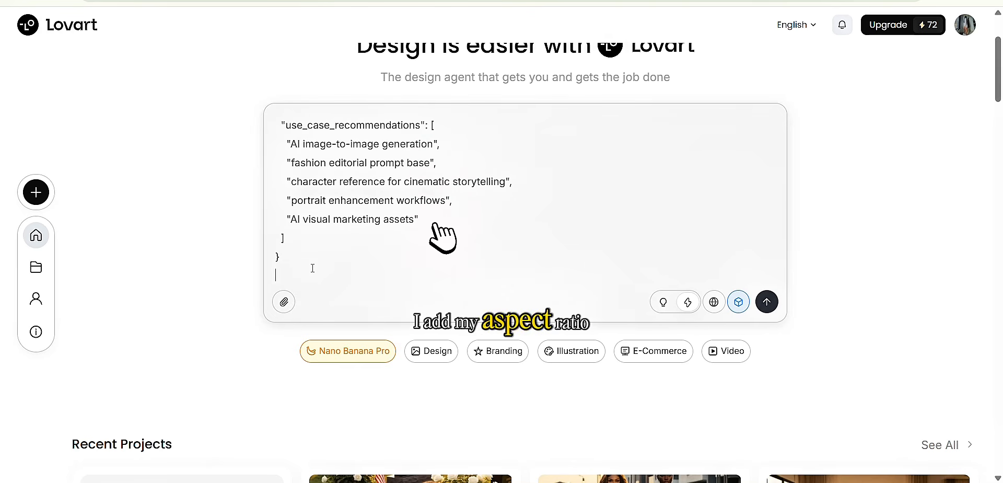
{"action": "type", "text": "aspect ratio 9:16"}
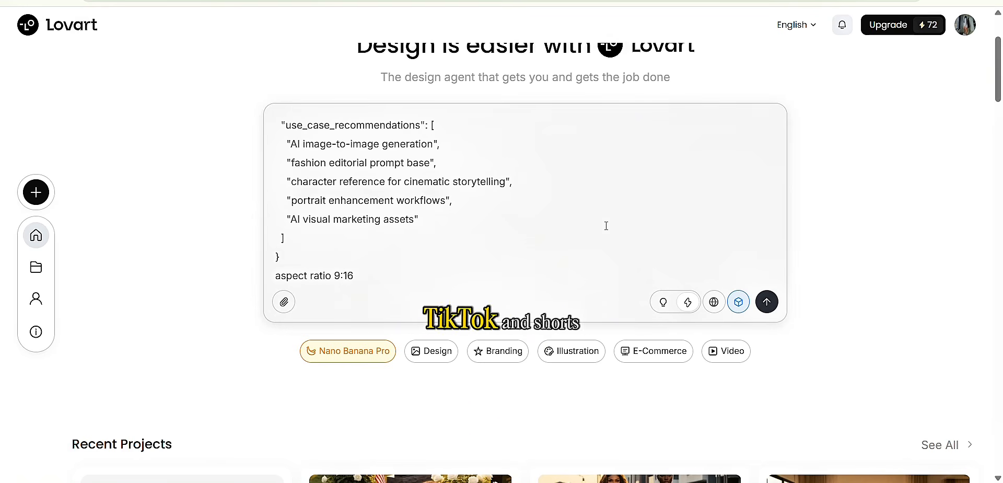
{"action": "scroll", "coordinate": [575, 254], "scroll_direction": "up", "scroll_amount": 15}
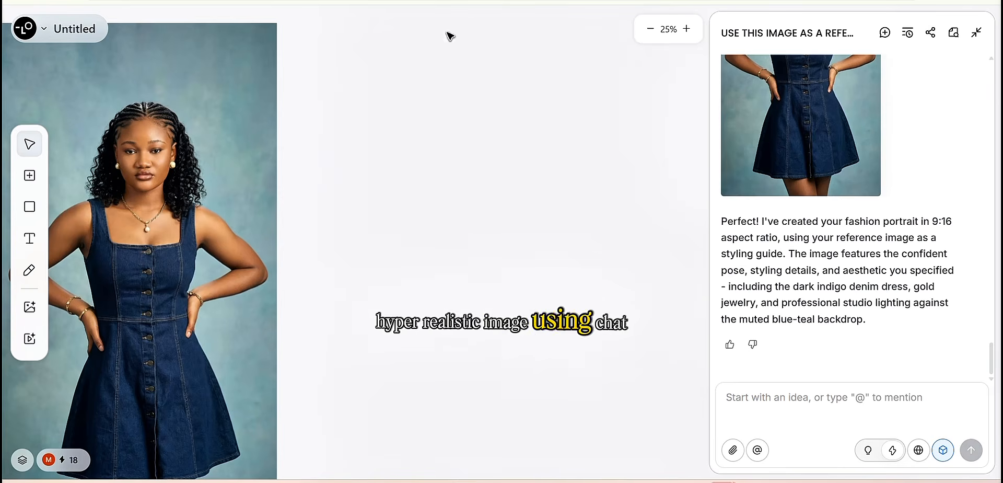
- Open the Ideogram website from the search results and browse the earlier images in My Creations
{"action": "left_click", "coordinate": [309, 309]}
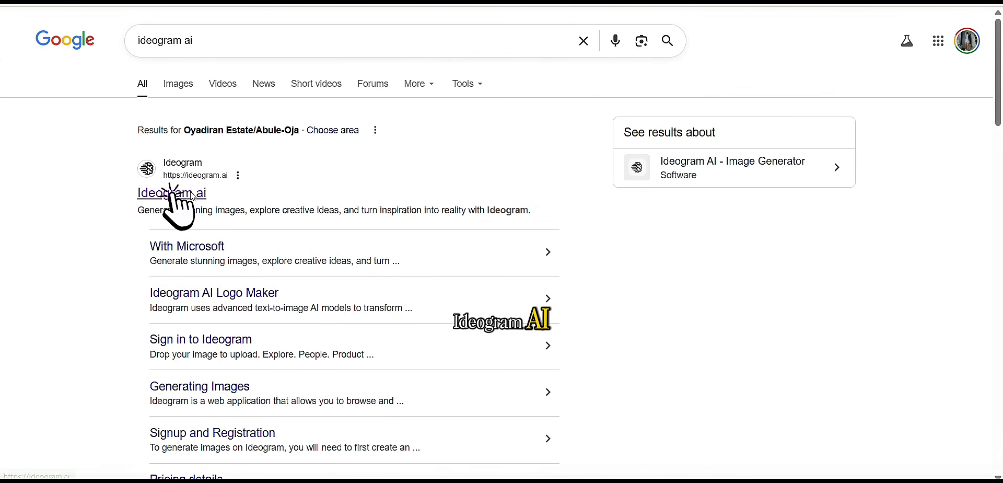
{"action": "left_click", "coordinate": [192, 194]}
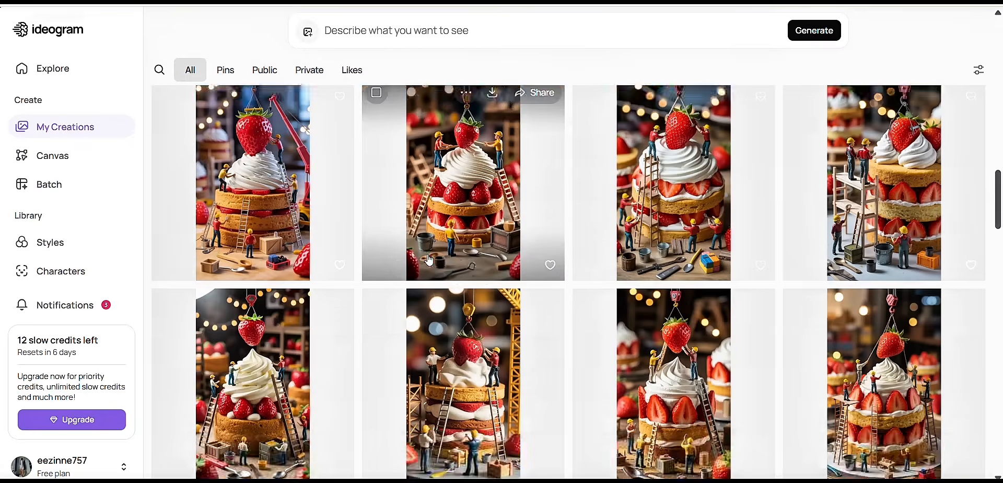
{"action": "scroll", "coordinate": [433, 260], "scroll_direction": "down", "scroll_amount": 10}
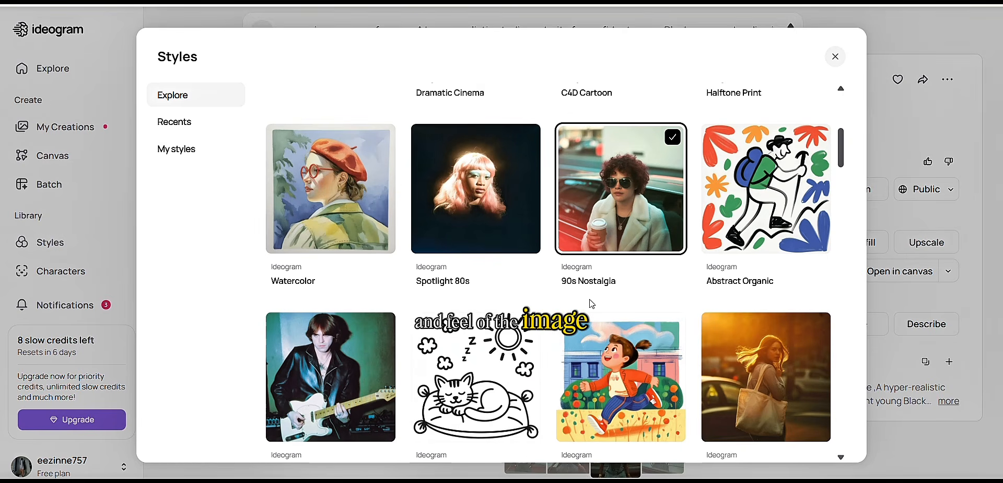
- Look through Ideogram's style modes and presets, including the quick reference upload option
{"action": "scroll", "coordinate": [594, 302], "scroll_direction": "down", "scroll_amount": 2}
{"action": "scroll", "coordinate": [593, 302], "scroll_direction": "down", "scroll_amount": 3}
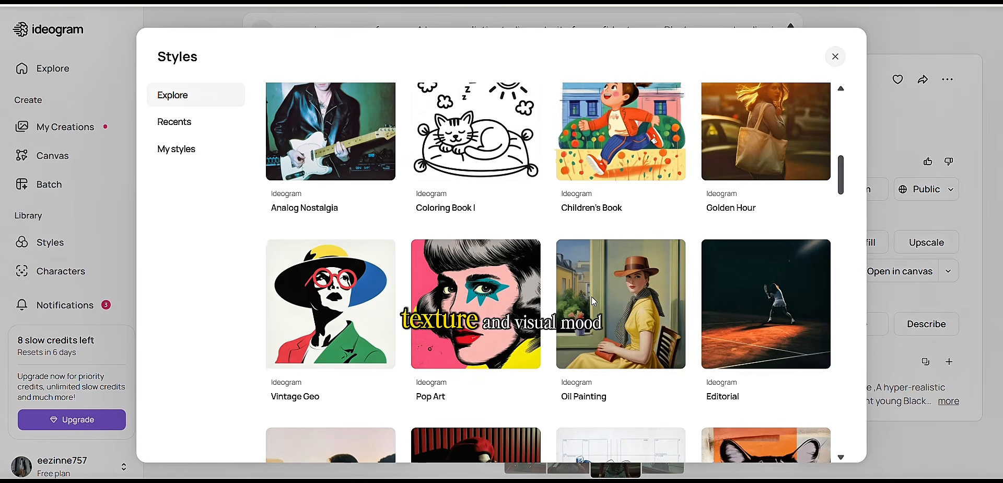
{"action": "scroll", "coordinate": [358, 317], "scroll_direction": "up", "scroll_amount": 5}
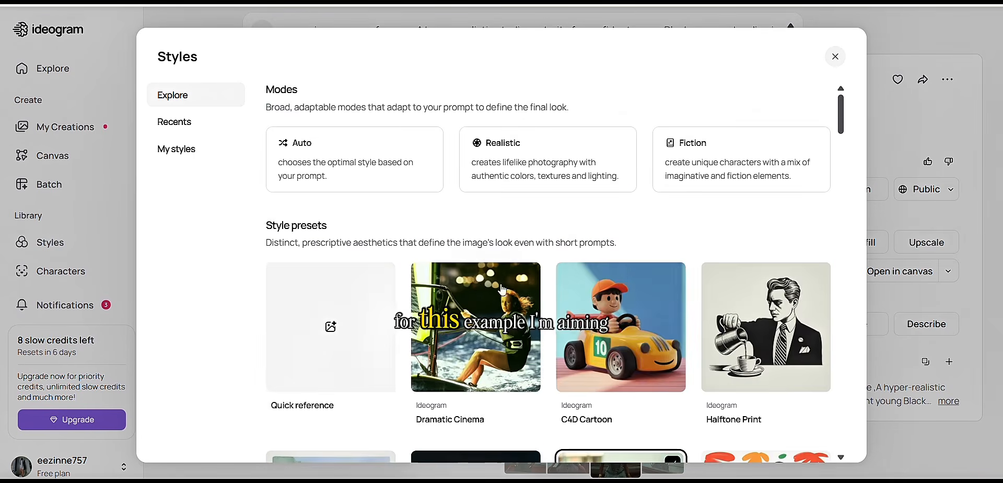
{"action": "left_click", "coordinate": [358, 317]}
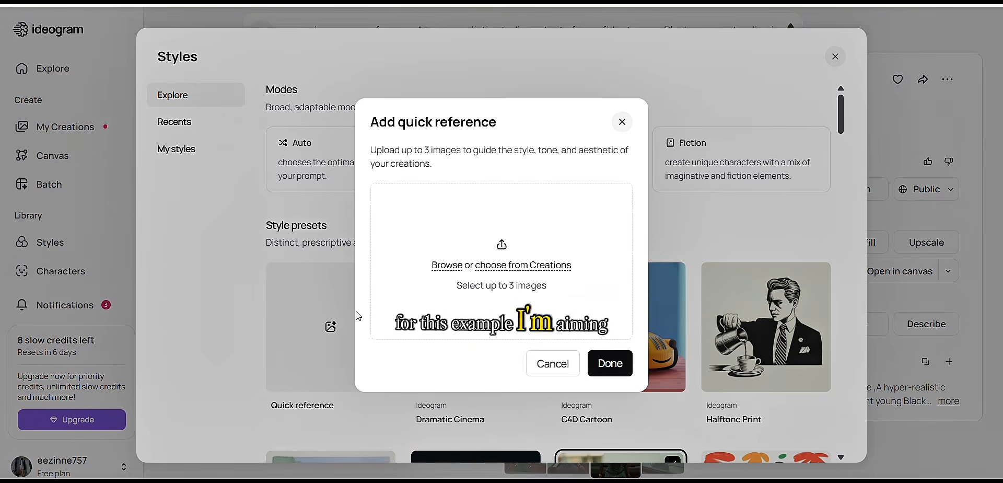
{"action": "left_click", "coordinate": [623, 122]}
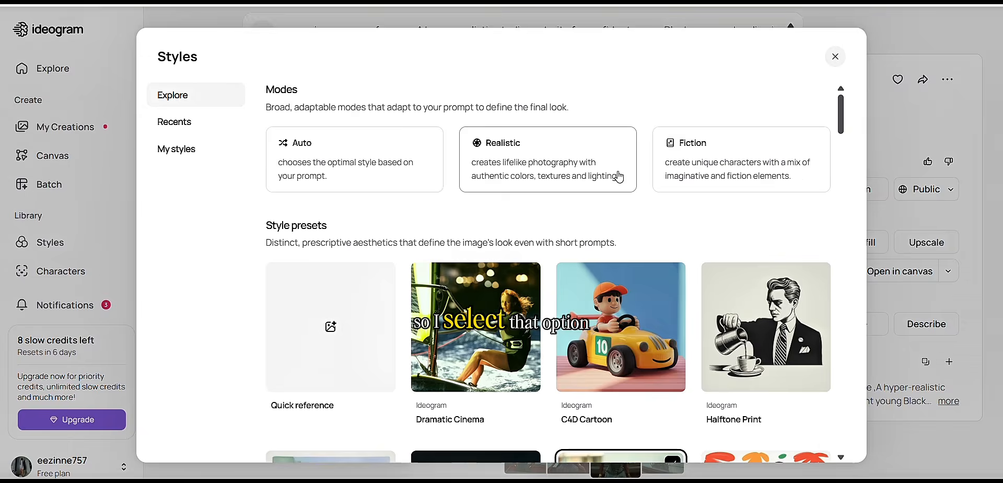
{"action": "scroll", "coordinate": [622, 350], "scroll_direction": "down", "scroll_amount": 3}
{"action": "scroll", "coordinate": [622, 350], "scroll_direction": "down", "scroll_amount": 10}
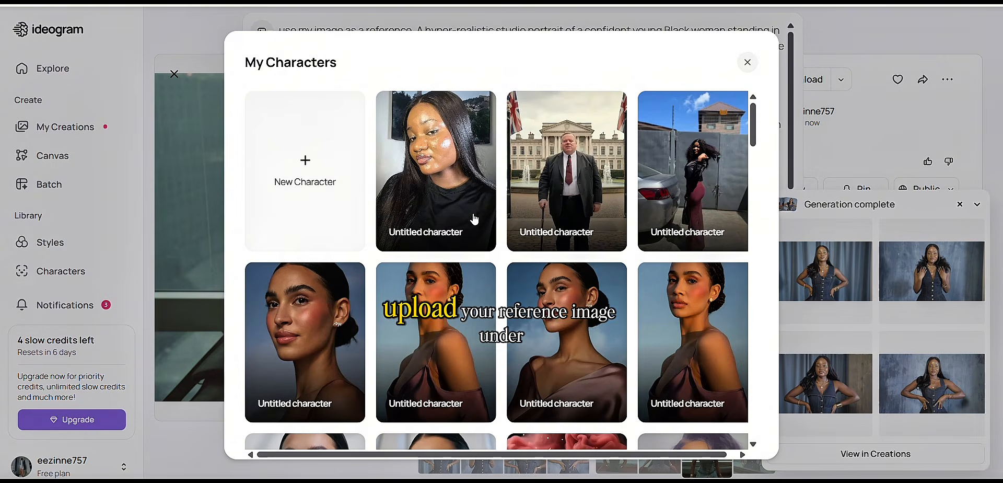
- Browse the saved reference characters in the My Characters collection
{"action": "scroll", "coordinate": [478, 211], "scroll_direction": "down", "scroll_amount": 3}
{"action": "scroll", "coordinate": [479, 211], "scroll_direction": "down", "scroll_amount": 8}
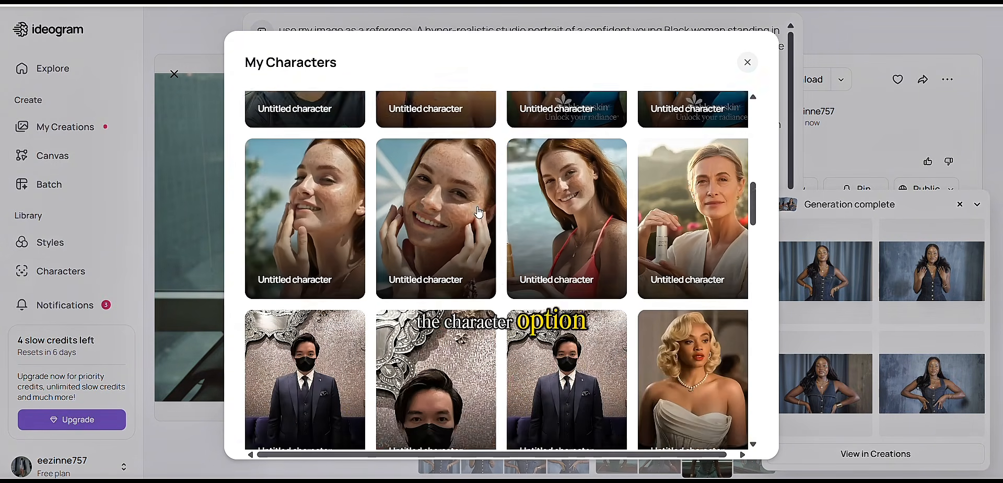
{"action": "scroll", "coordinate": [478, 211], "scroll_direction": "down", "scroll_amount": 6}
- Open My Creations and view the newly generated denim dress portraits with the blue backdrop one after another
{"action": "left_click", "coordinate": [104, 135]}
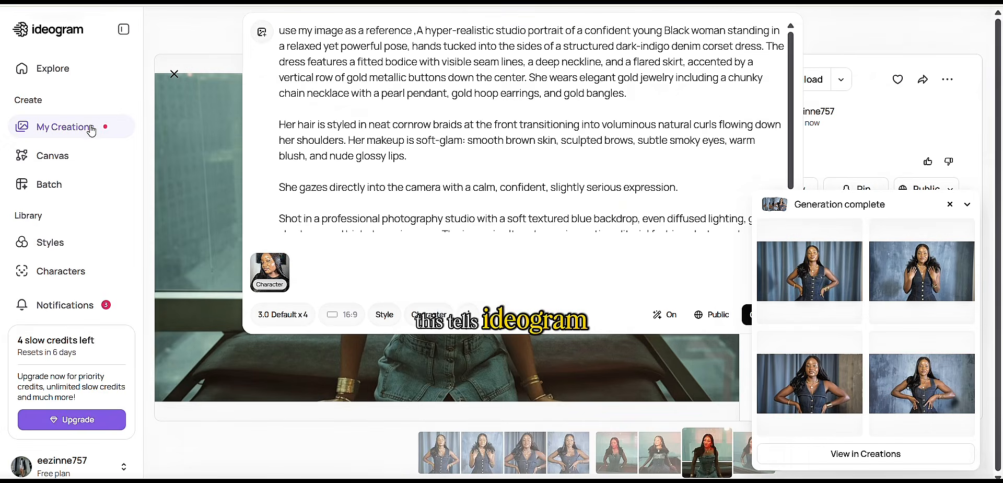
{"action": "left_click", "coordinate": [105, 135]}
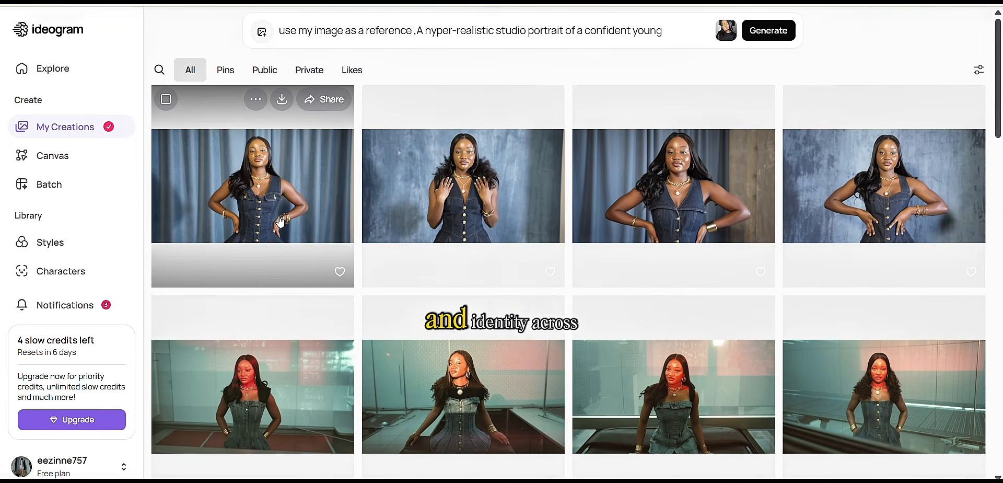
{"action": "left_click", "coordinate": [280, 222]}
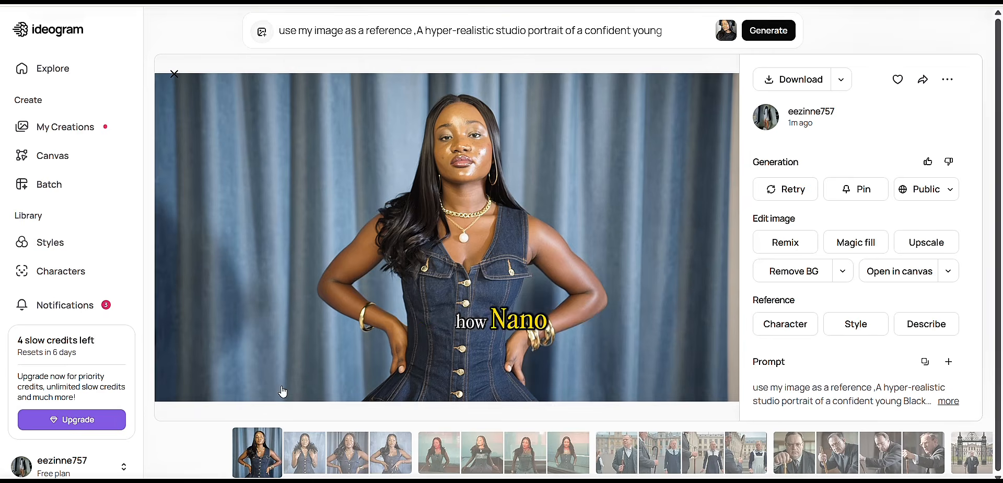
{"action": "left_click", "coordinate": [305, 450]}
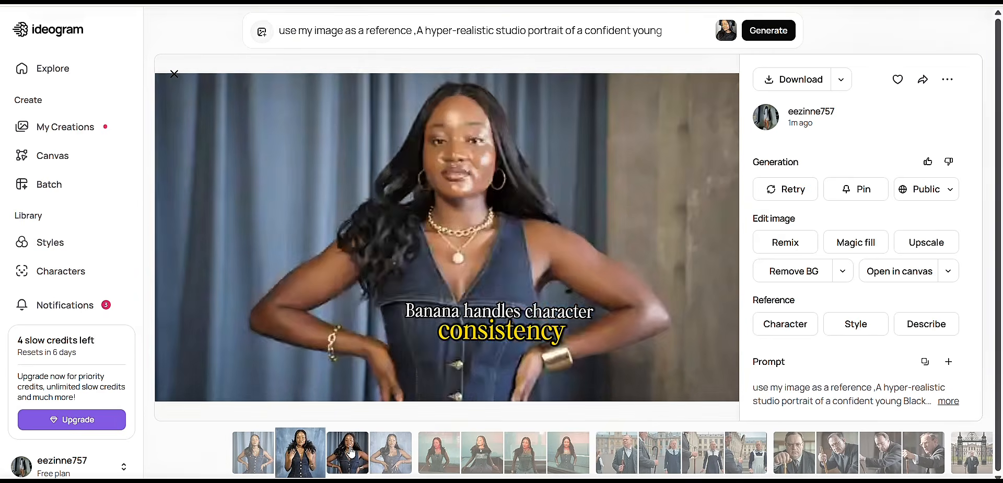
{"action": "left_click", "coordinate": [350, 450]}
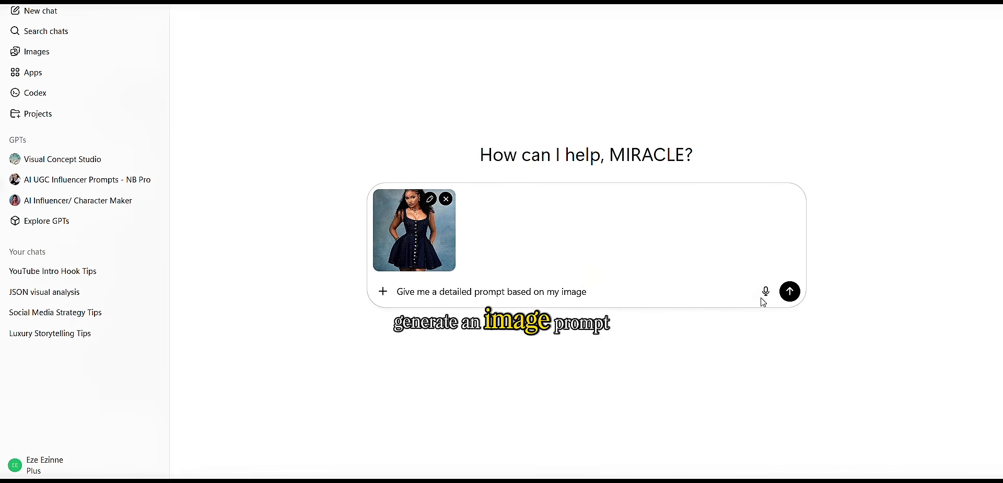
- Ask ChatGPT "Give me a detailed prompt based on my image" and copy the full master image prompt from its reply
{"action": "left_click", "coordinate": [791, 297]}
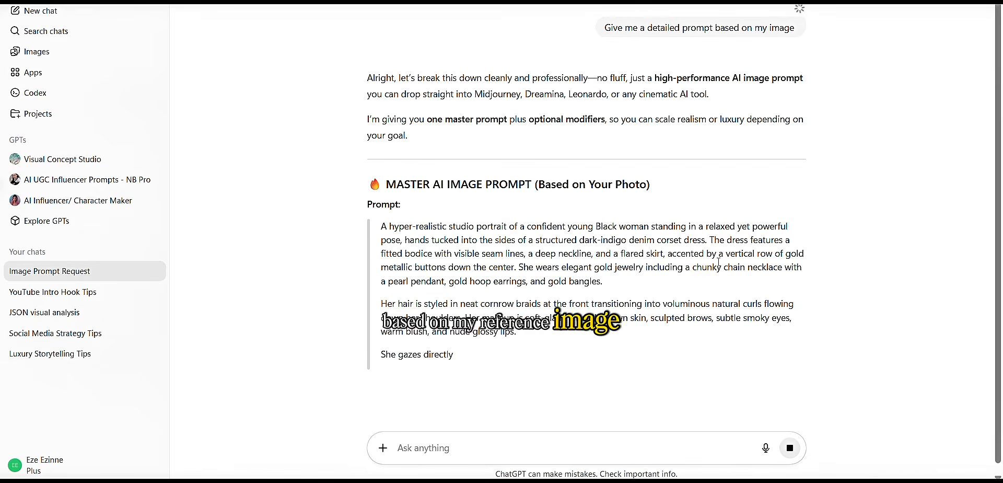
{"action": "scroll", "coordinate": [719, 262], "scroll_direction": "down", "scroll_amount": 4}
{"action": "left_click_drag", "start_coordinate": [380, 30], "coordinate": [510, 222]}
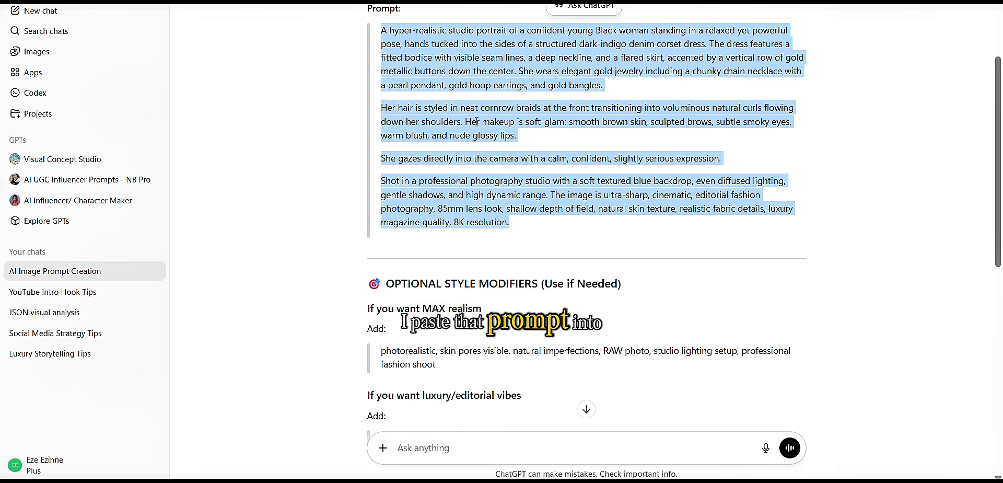
{"action": "right_click", "coordinate": [495, 139]}
{"action": "left_click", "coordinate": [496, 139]}
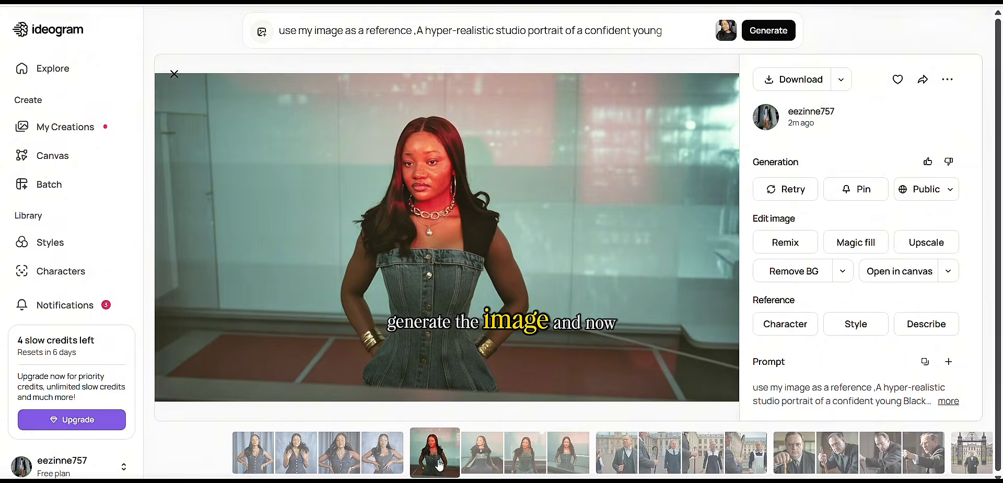
- View the other variations of the denim dress portrait with the teal background in Ideogram
{"action": "left_click", "coordinate": [478, 454]}
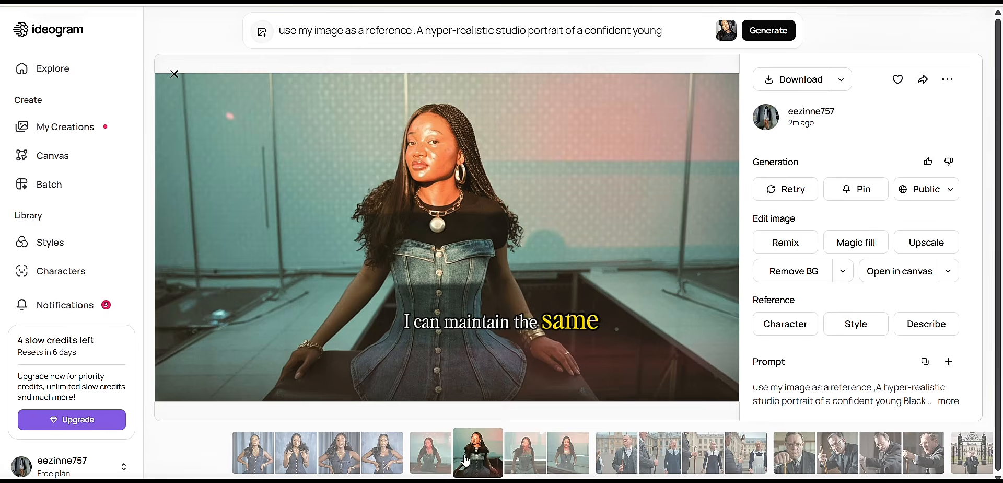
{"action": "left_click", "coordinate": [511, 455]}
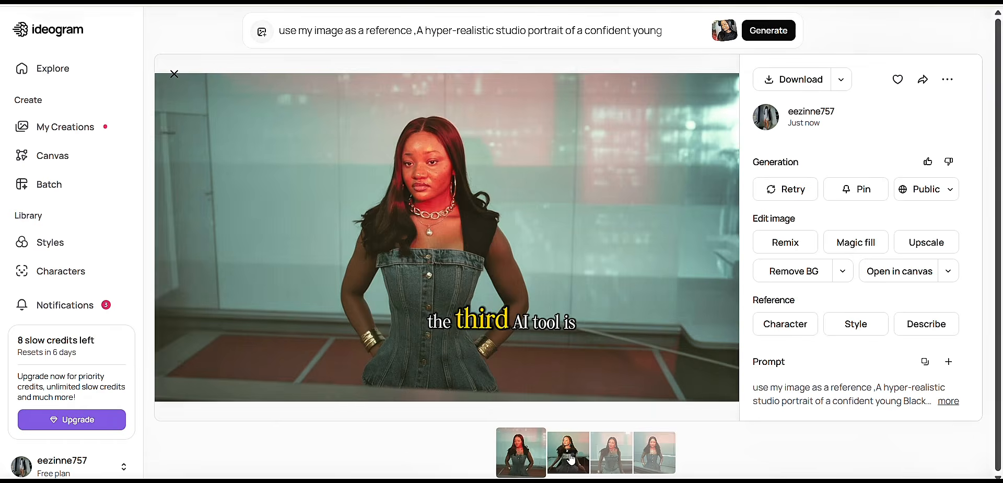
{"action": "left_click", "coordinate": [569, 452]}
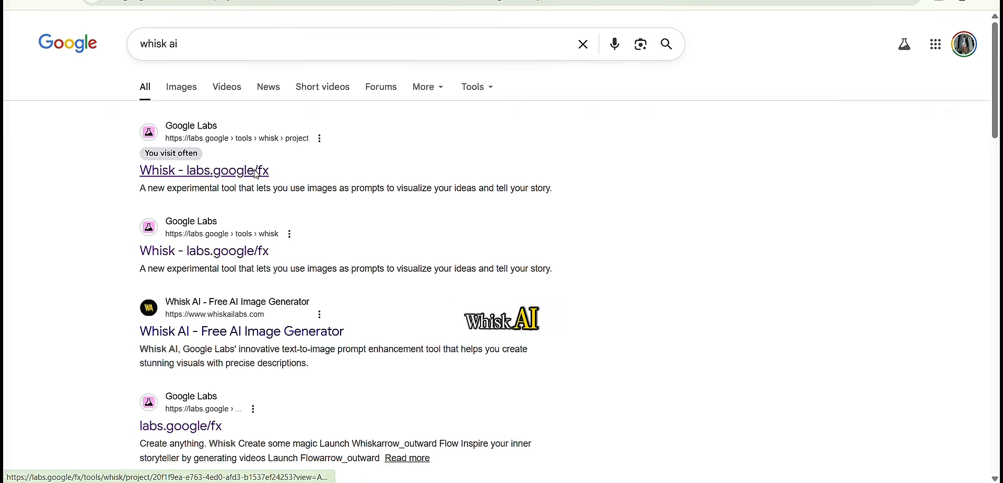
- Open the Whisk tool on labs.google/fx from the search results
{"action": "left_click", "coordinate": [254, 175]}
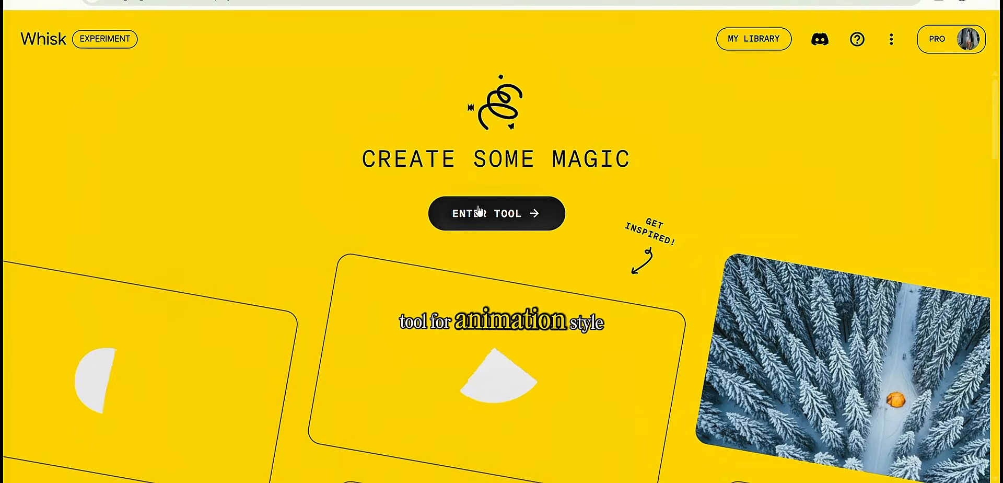
- Enter the Whisk tool and look at the generated ginger cat burial images
{"action": "left_click", "coordinate": [479, 212]}
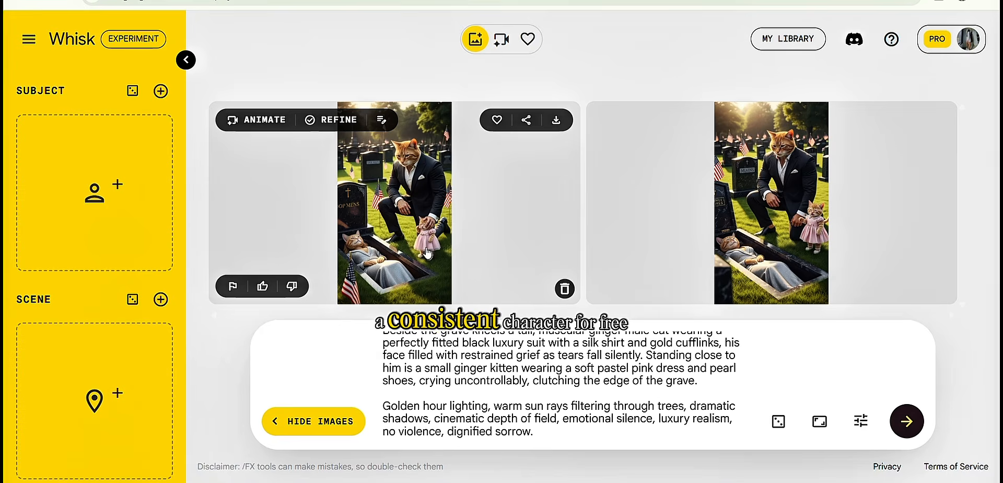
{"action": "left_click", "coordinate": [417, 215]}
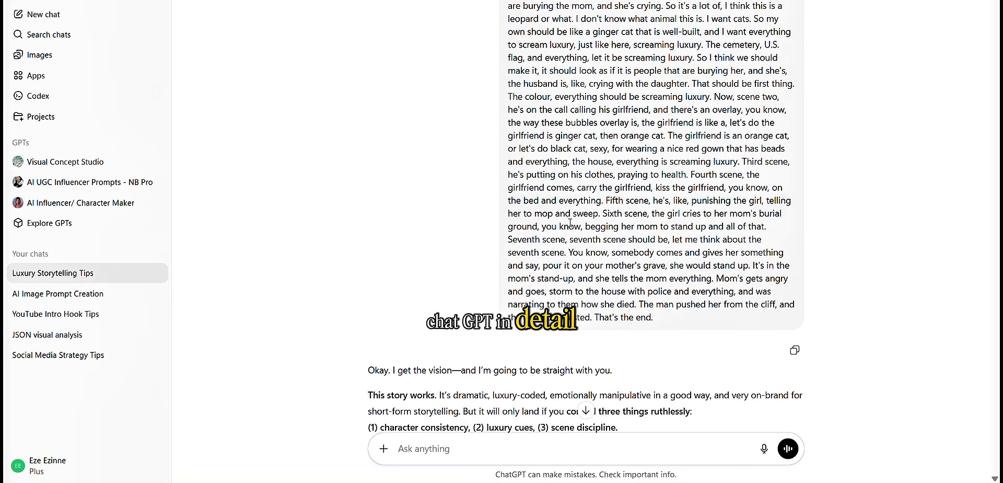
- Copy the secret call scene's prompt from the Luxury Storytelling Tips chat in ChatGPT and put it in Whisk as the image prompt
{"action": "scroll", "coordinate": [575, 227], "scroll_direction": "down", "scroll_amount": 5}
{"action": "scroll", "coordinate": [575, 227], "scroll_direction": "down", "scroll_amount": 10}
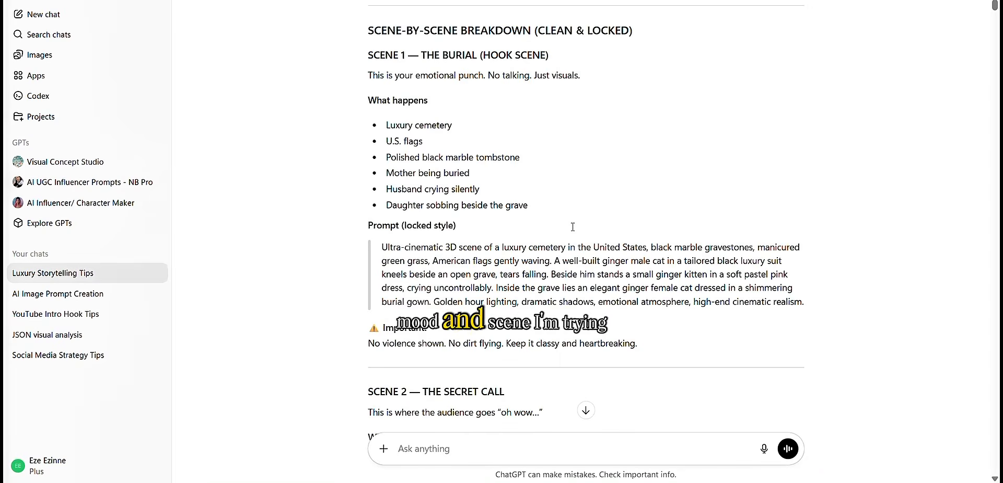
{"action": "scroll", "coordinate": [574, 228], "scroll_direction": "down", "scroll_amount": 1}
{"action": "scroll", "coordinate": [573, 228], "scroll_direction": "down", "scroll_amount": 5}
{"action": "triple_click", "coordinate": [493, 252]}
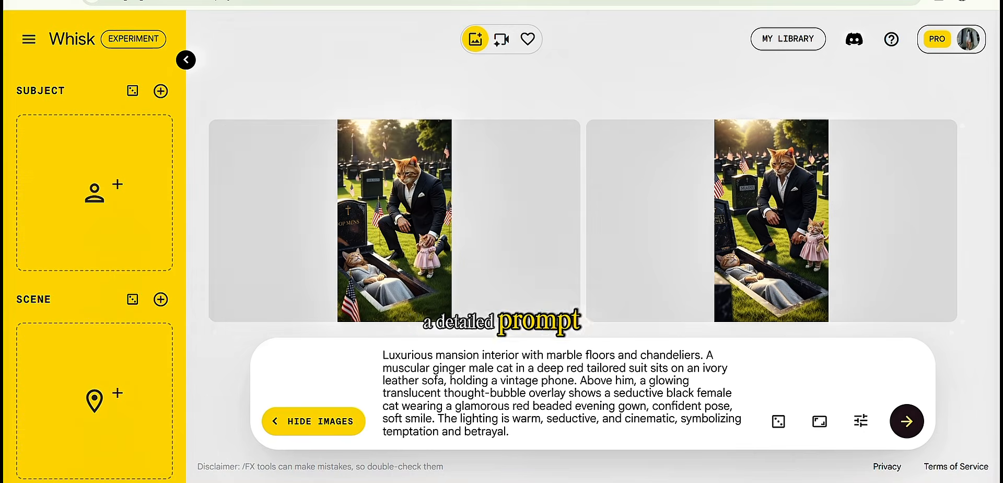
- Download the first ginger cat burial image
{"action": "mouse_move", "coordinate": [560, 215]}
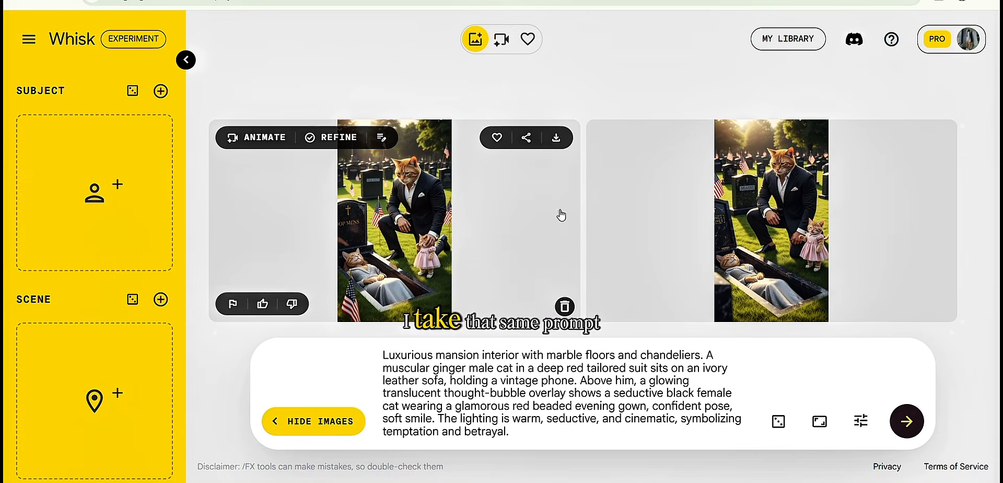
{"action": "left_click", "coordinate": [552, 140]}
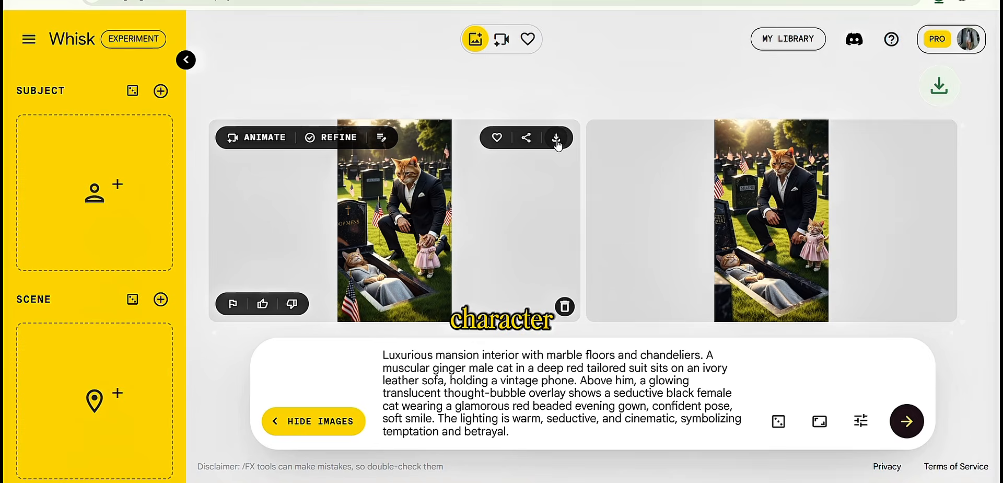
- Generate the mansion phone-call scene using the burial image as subject and style references and the living-room photo as scene reference
{"action": "left_click", "coordinate": [186, 60]}
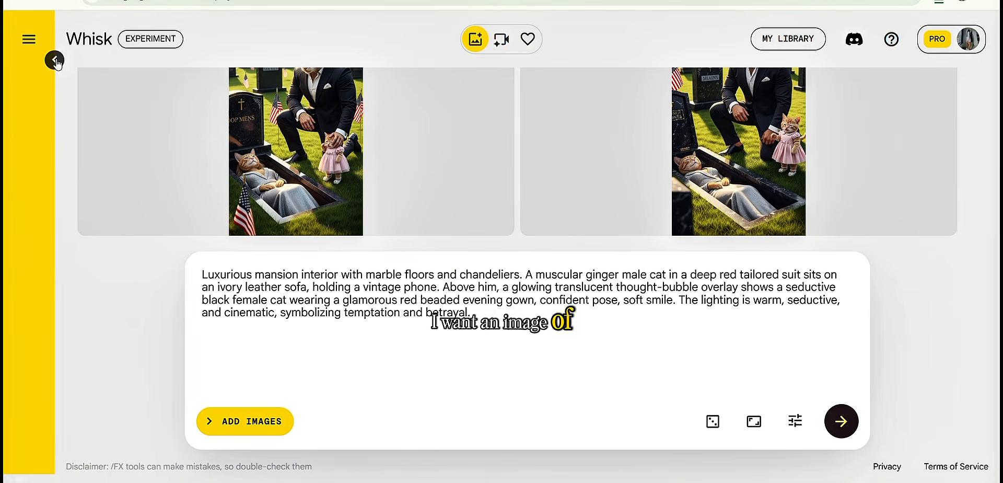
{"action": "left_click", "coordinate": [53, 59]}
{"action": "left_click", "coordinate": [914, 428]}
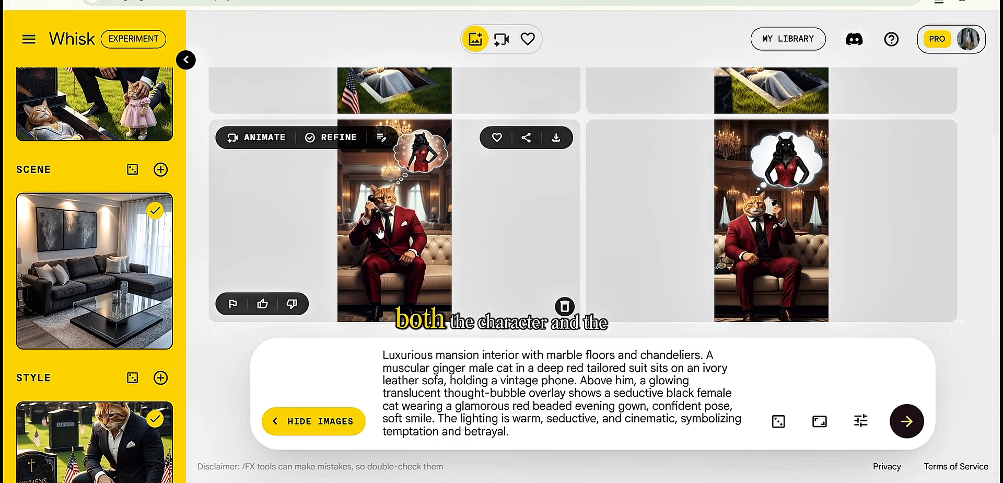
{"action": "scroll", "coordinate": [627, 235], "scroll_direction": "up", "scroll_amount": 3}
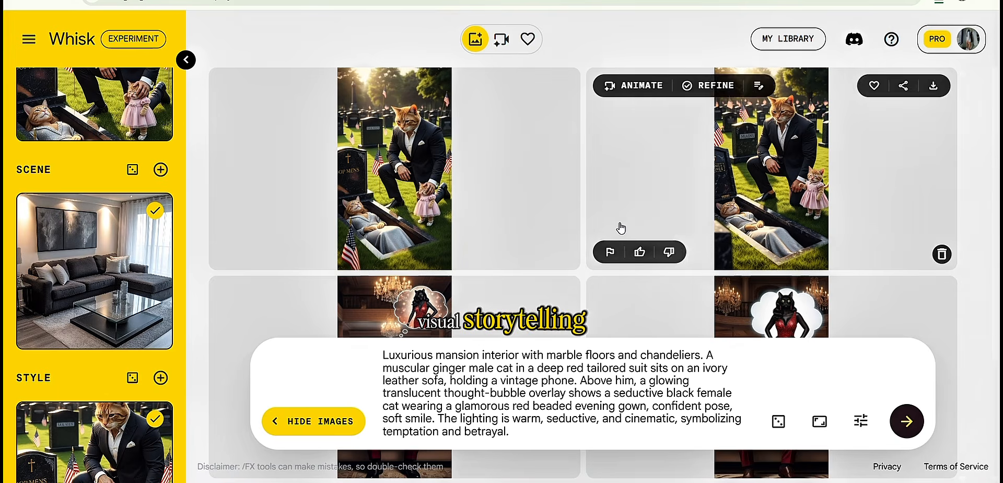
{"action": "scroll", "coordinate": [433, 184], "scroll_direction": "down", "scroll_amount": 3}
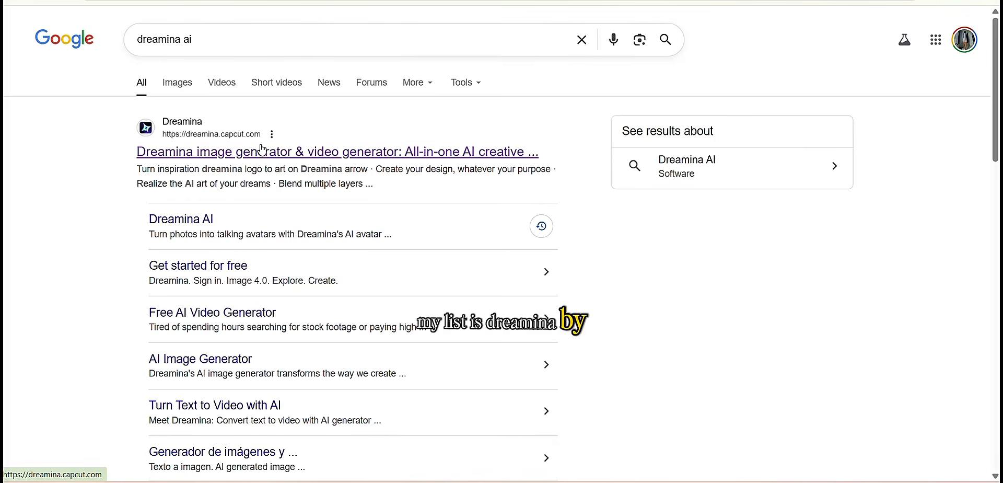
- Open Dreamina from the search results and copy the master AI image prompt from the AI Image Prompt Creation chat in ChatGPT
{"action": "left_click", "coordinate": [262, 157]}
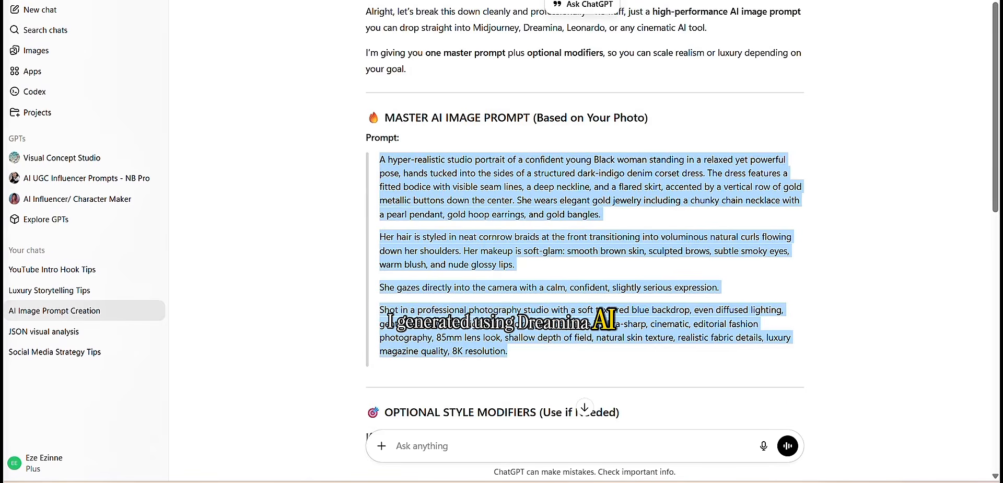
{"action": "scroll", "coordinate": [730, 51], "scroll_direction": "up", "scroll_amount": 1}
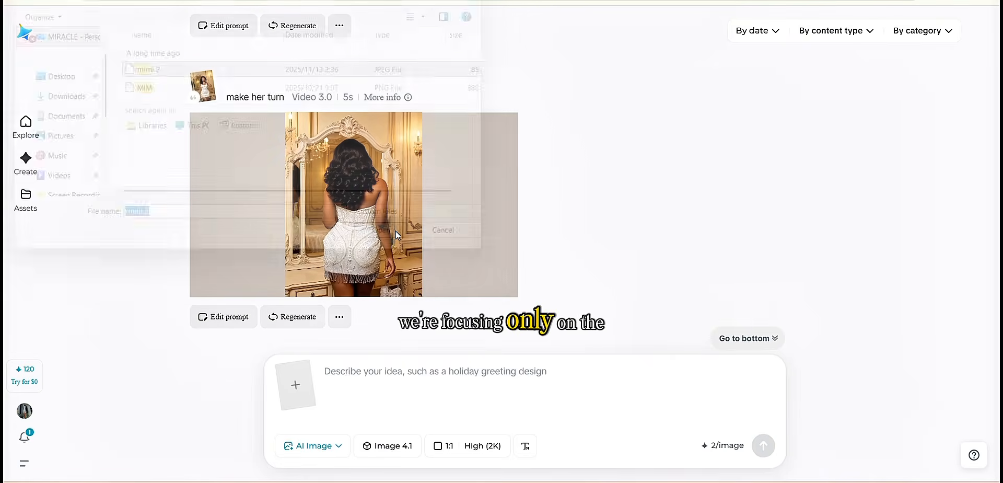
- Generate 9:16 images in Dreamina from the uploaded portrait, prefixing the master prompt with "use the uploaded image as a reference , create an"
{"action": "left_click", "coordinate": [351, 375]}
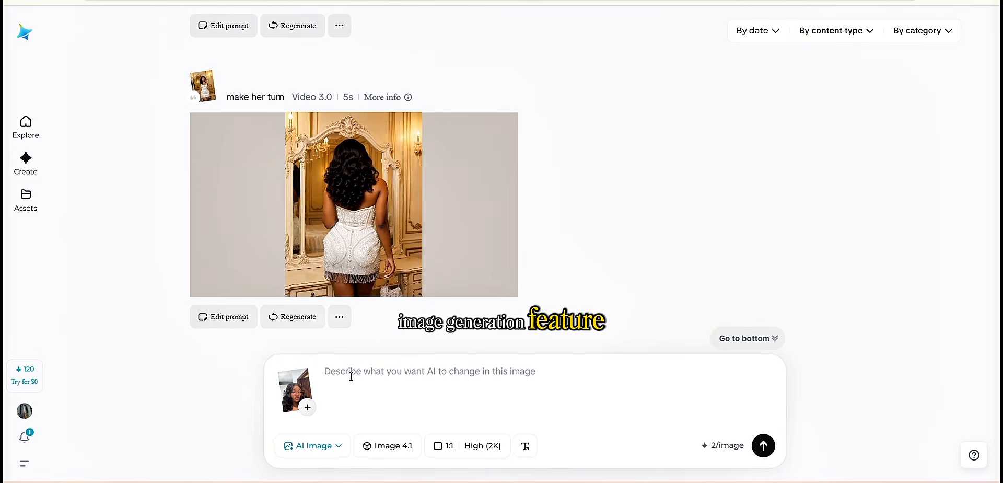
{"action": "type", "text": "use"}
{"action": "type", "text": " t"}
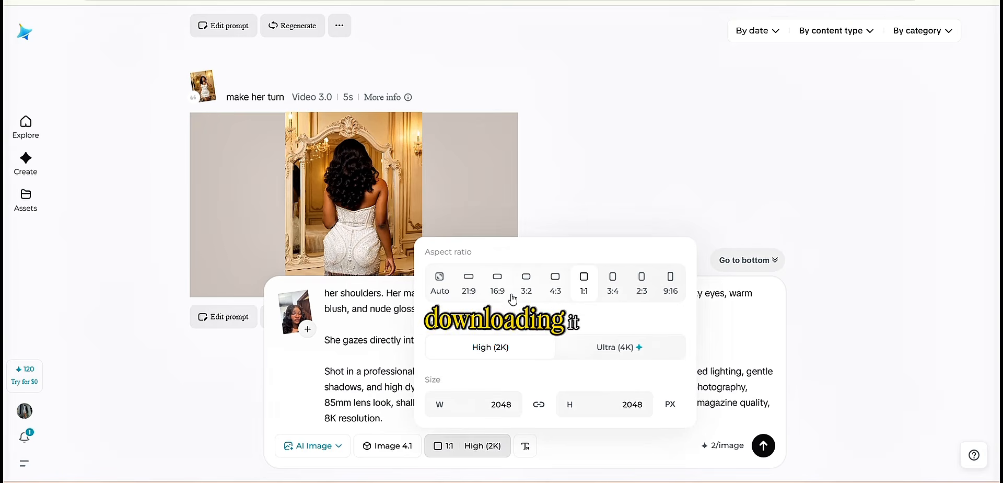
{"action": "left_click", "coordinate": [671, 288]}
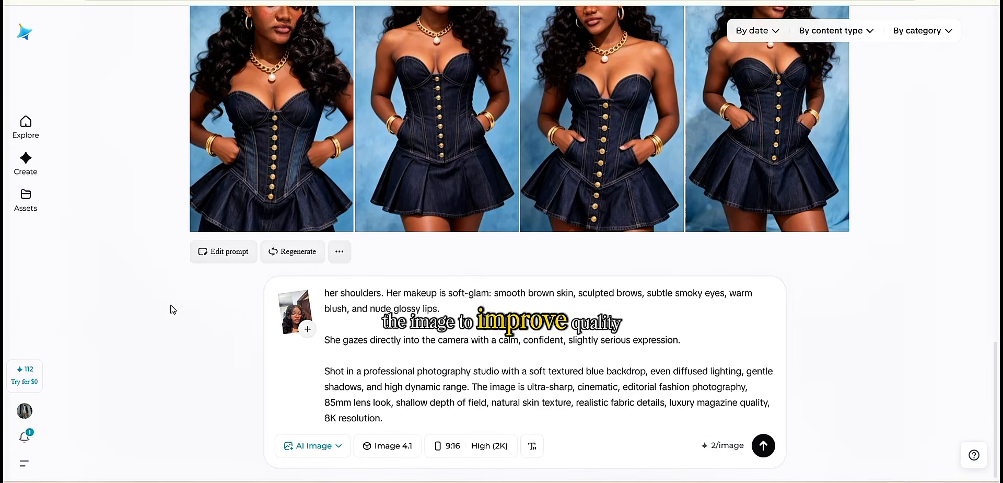
- Open the generated denim corset dress portraits in Dreamina and compare the variations one after another
{"action": "scroll", "coordinate": [235, 307], "scroll_direction": "up", "scroll_amount": 3}
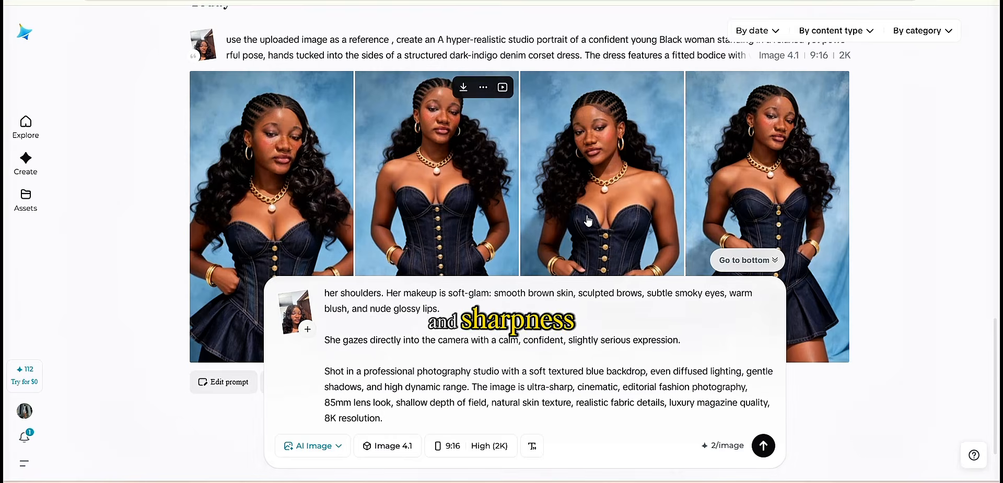
{"action": "left_click", "coordinate": [788, 215]}
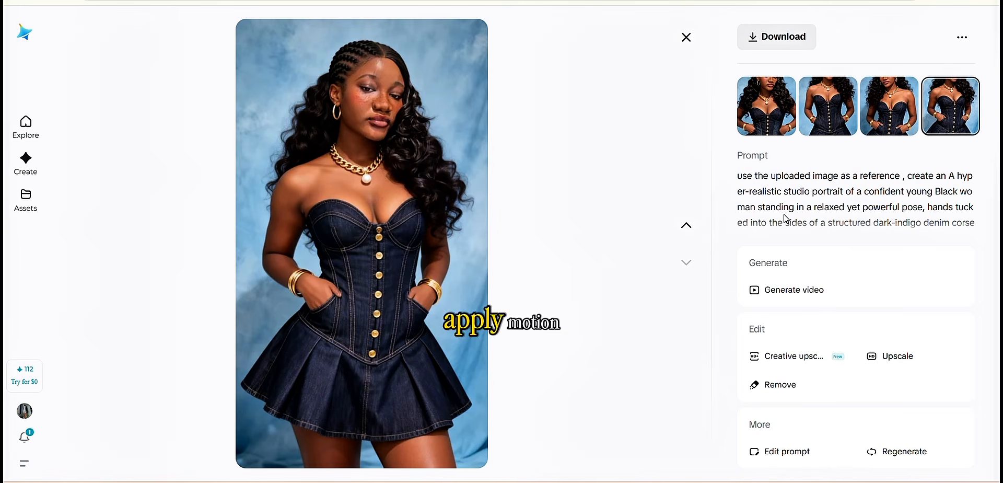
{"action": "left_click", "coordinate": [817, 115]}
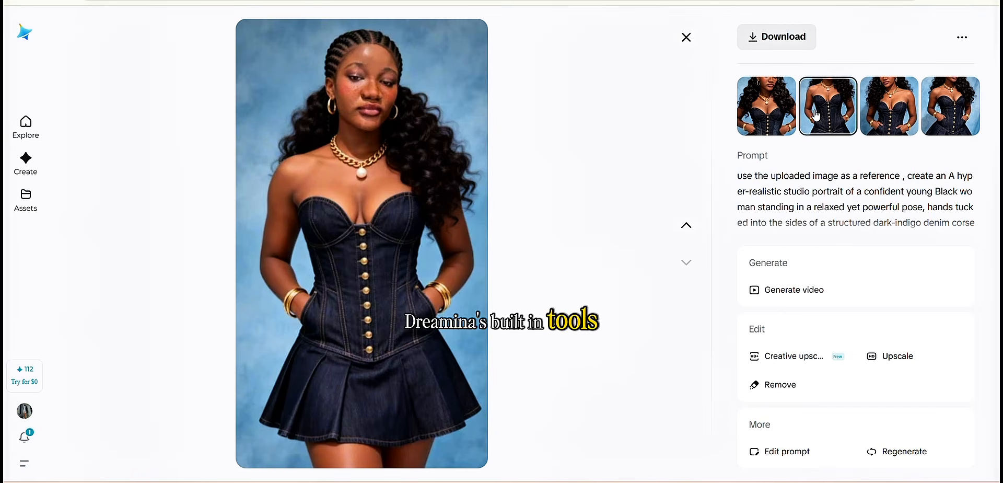
{"action": "left_click", "coordinate": [899, 117]}
{"action": "left_click", "coordinate": [957, 115]}
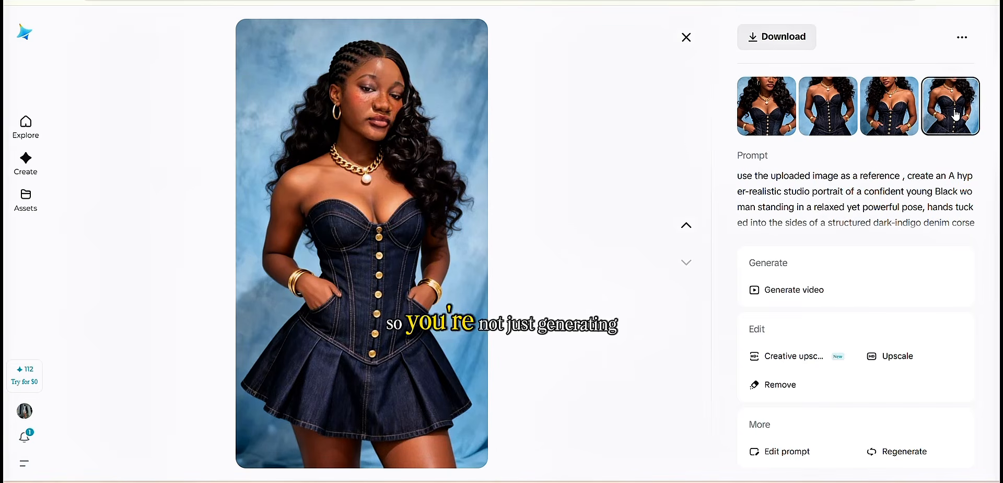
{"action": "left_click", "coordinate": [777, 122]}
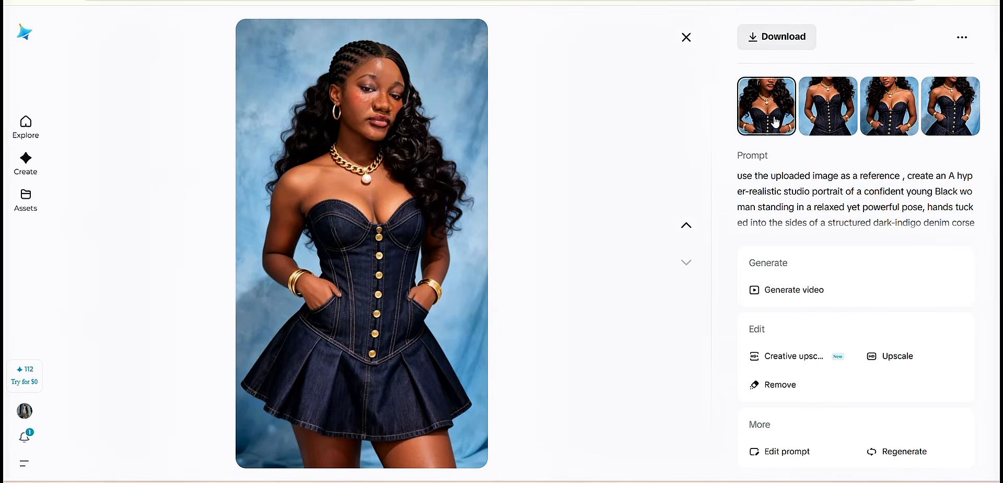
{"action": "left_click", "coordinate": [828, 121]}
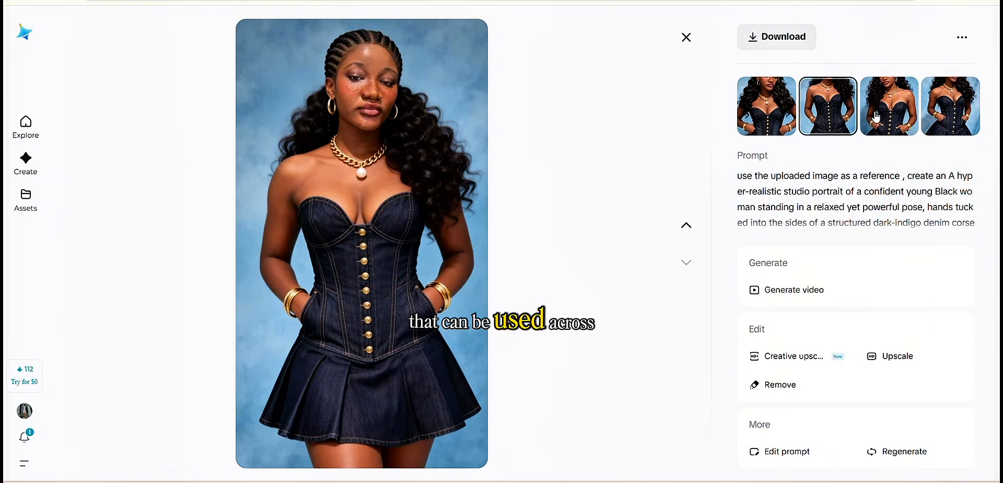